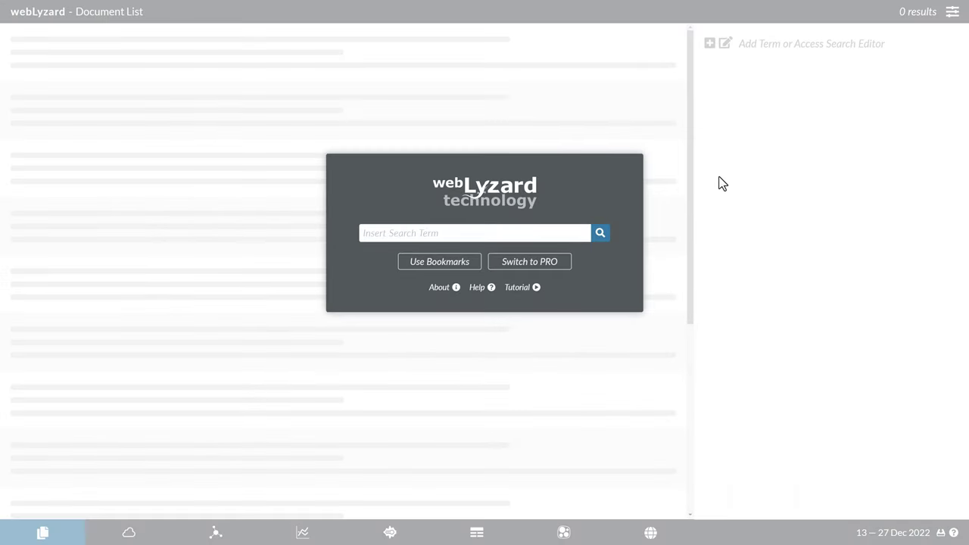
# Step: Search the dashboard for 'bmw'
pyautogui.click(405, 233)
pyautogui.write('bmw')
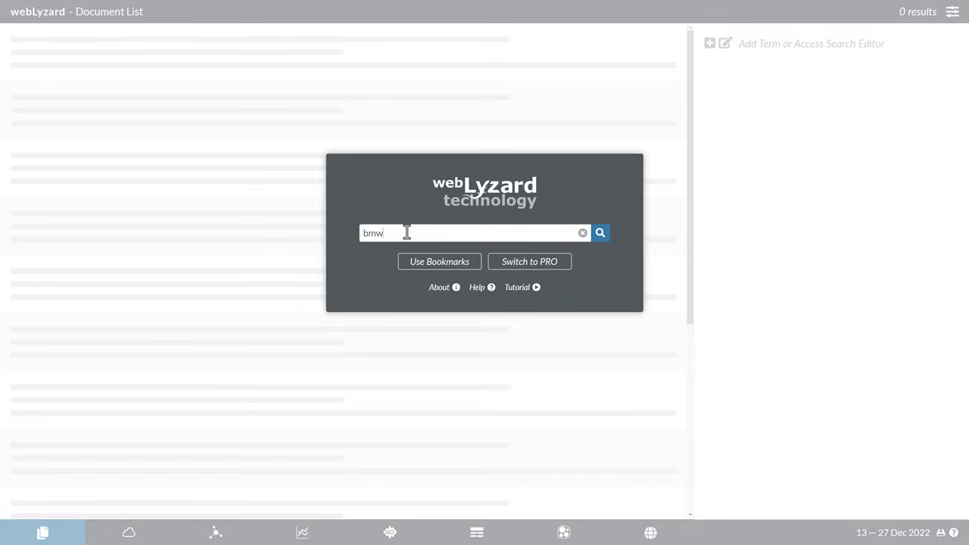
pyautogui.press('Return')
# Step: Preview the Nissan X-Trail and '8 coolest electric cars' articles and open the latter's original page
pyautogui.scroll(-3, 378, 318)
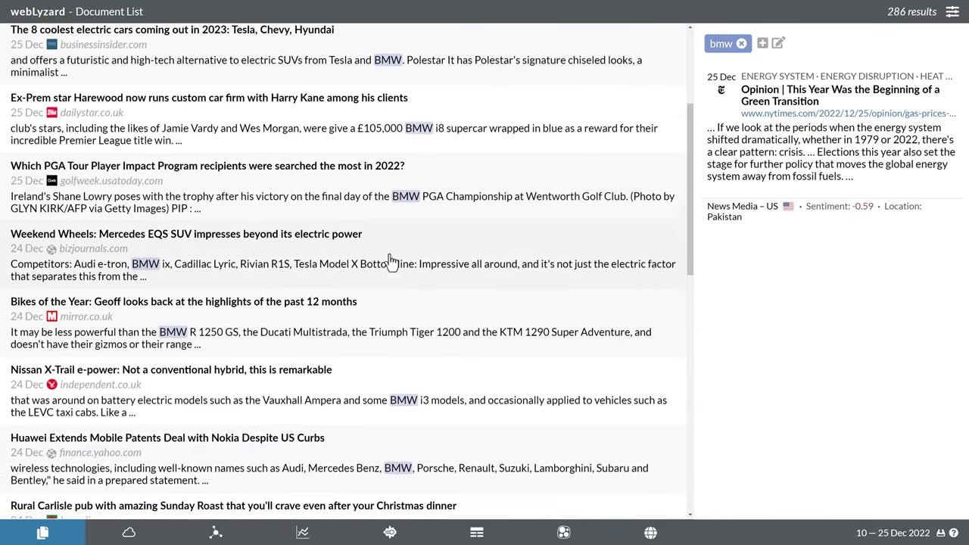
pyautogui.click(321, 375)
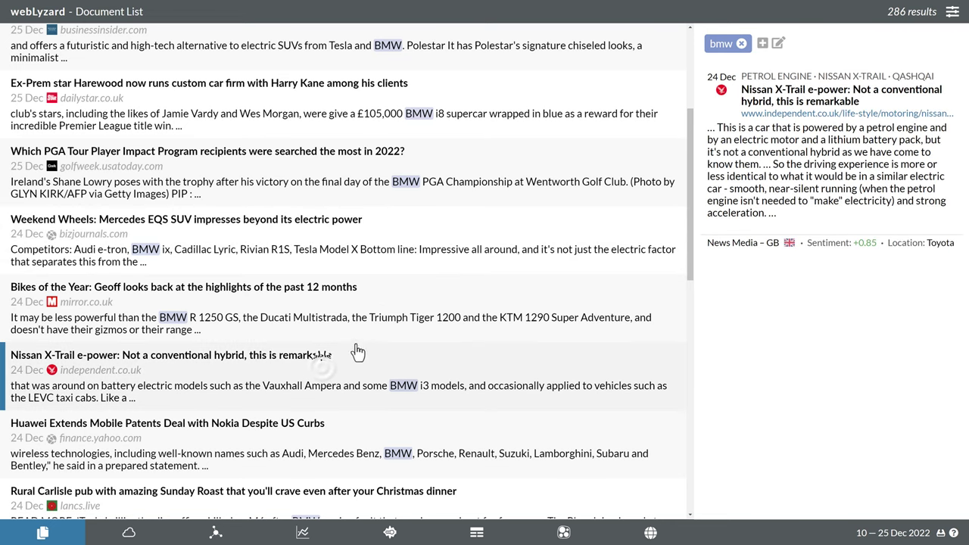
pyautogui.scroll(3, 361, 343)
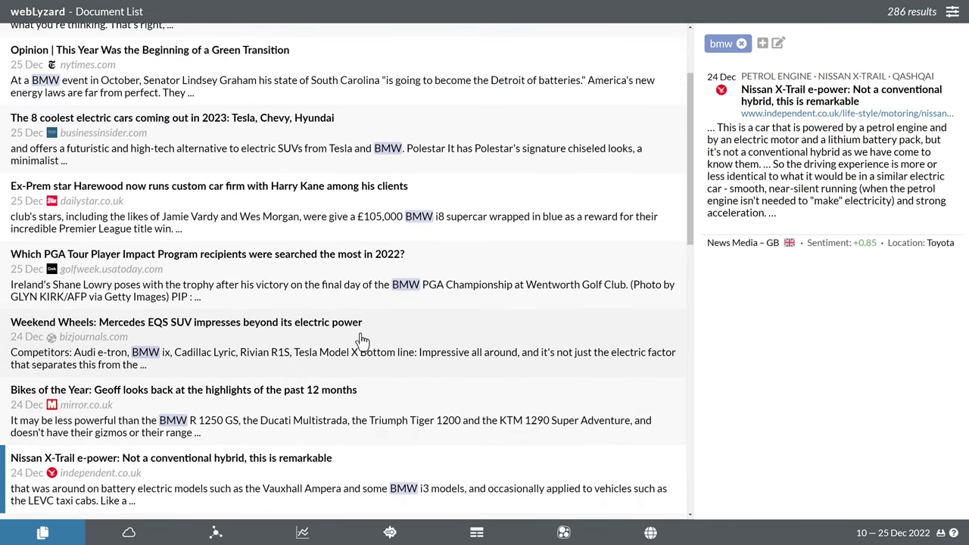
pyautogui.click(338, 148)
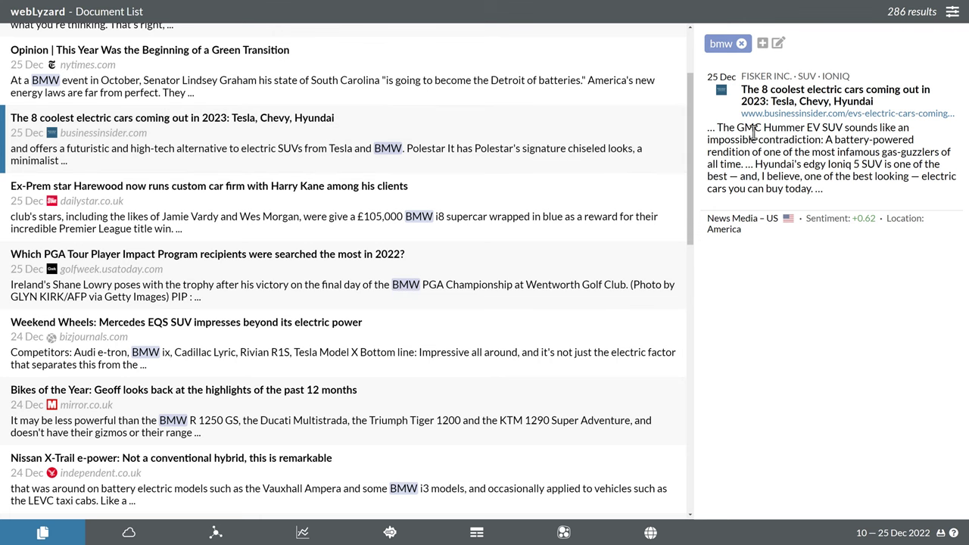
pyautogui.click(772, 115)
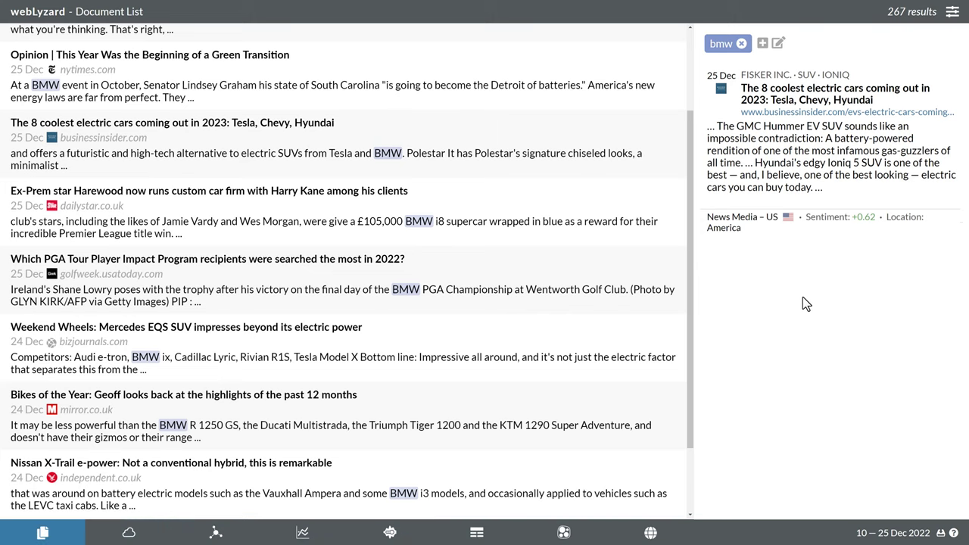
# Step: Show the Tag Cloud and add audi and chevy as search terms next to bmw
pyautogui.click(136, 534)
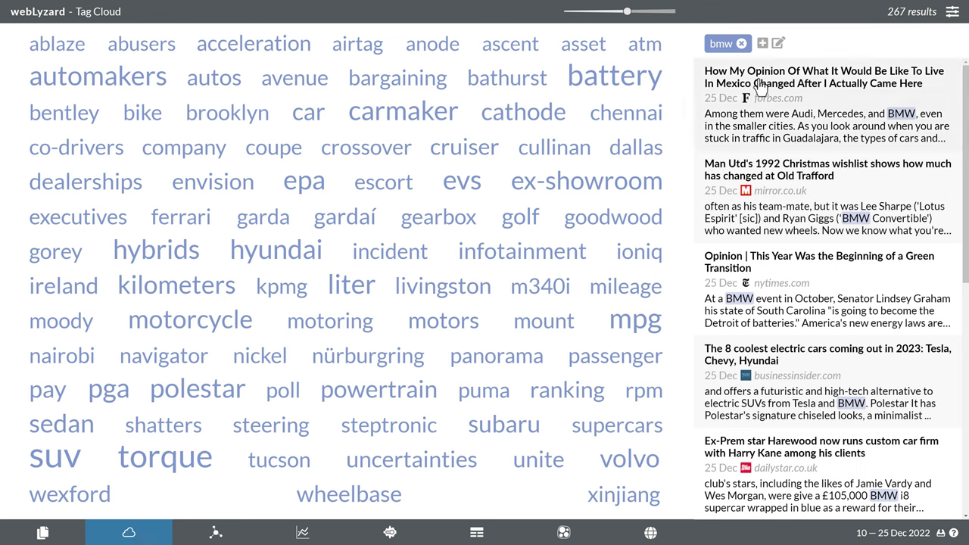
pyautogui.click(762, 44)
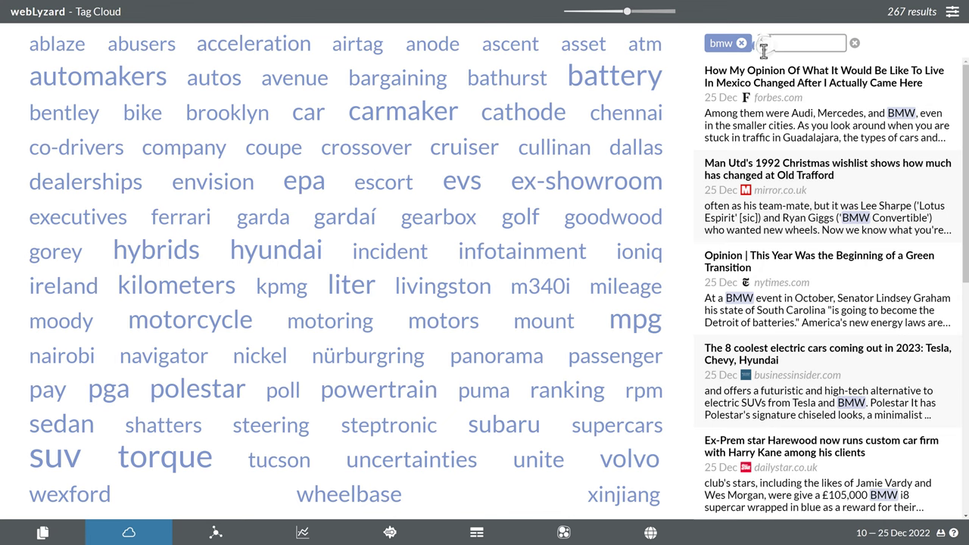
pyautogui.write('audi')
pyautogui.press('Return')
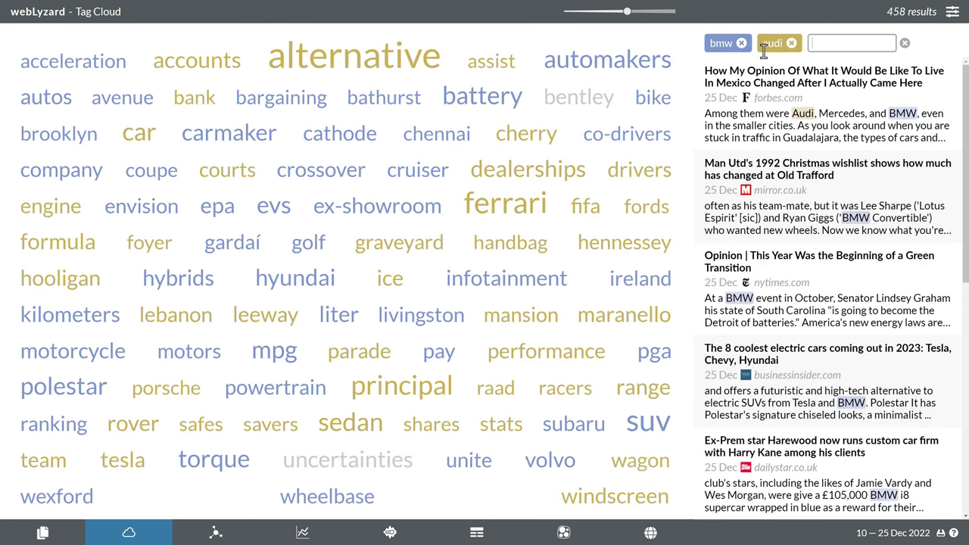
pyautogui.write('chevy')
pyautogui.press('Return')
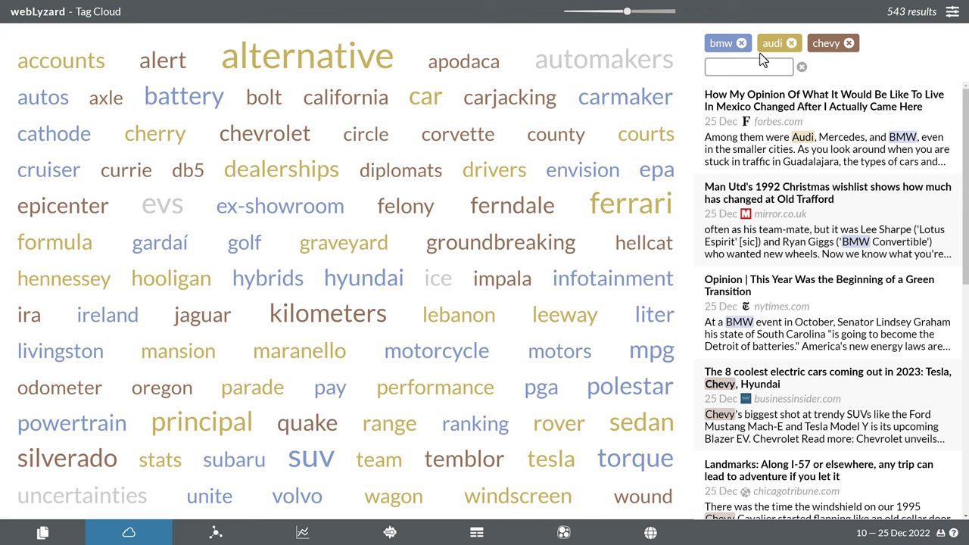
# Step: Focus the cloud on mpg, then hybrids, clear the focus, and shrink the number of displayed terms
pyautogui.click(642, 355)
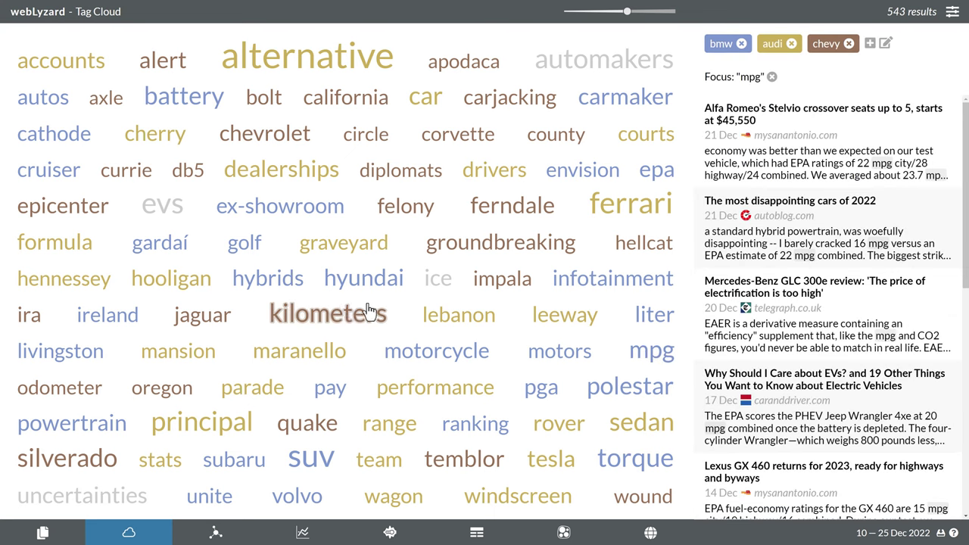
pyautogui.click(272, 288)
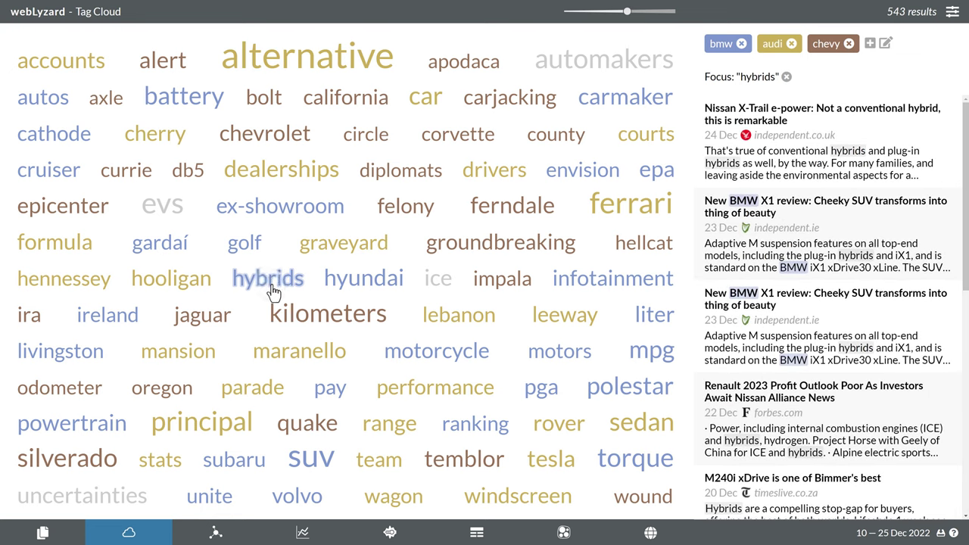
pyautogui.click(787, 78)
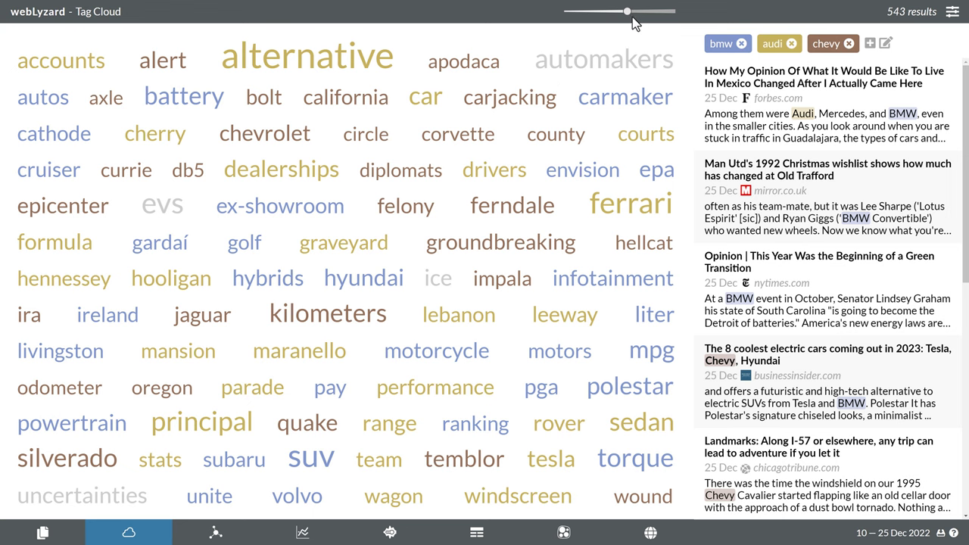
pyautogui.moveTo(627, 12); pyautogui.dragTo(598, 14)
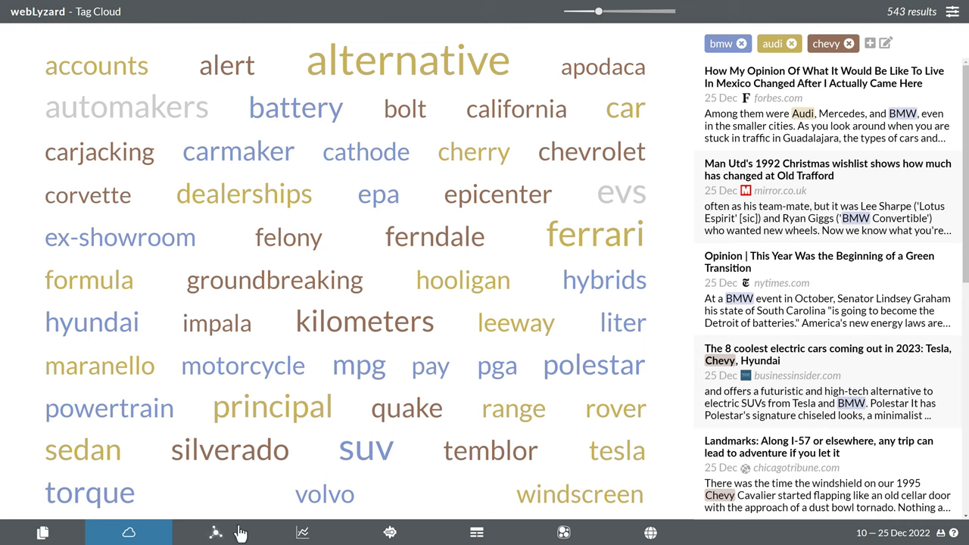
# Step: Switch to the Keyword Graph and add toyota as a fourth search term
pyautogui.click(216, 533)
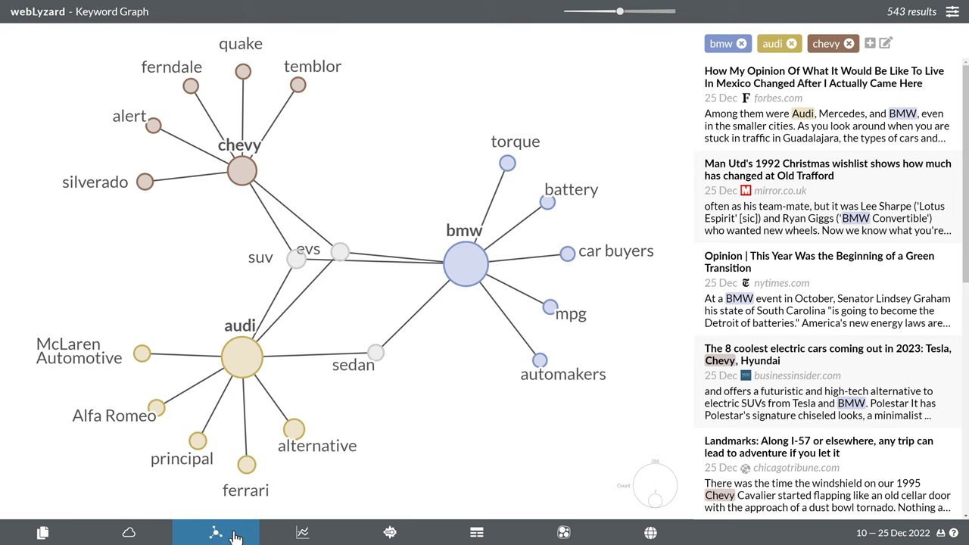
pyautogui.click(870, 45)
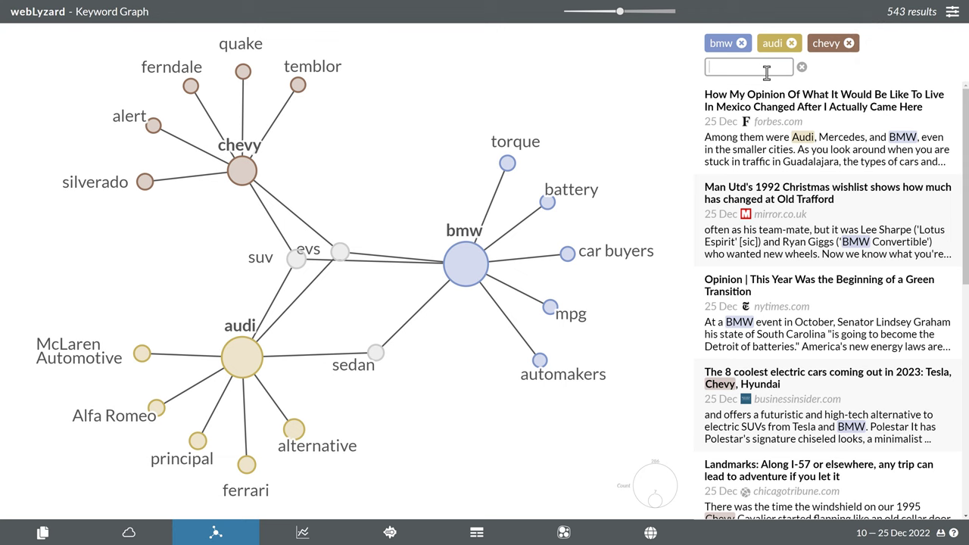
pyautogui.write('toyota')
pyautogui.press('Return')
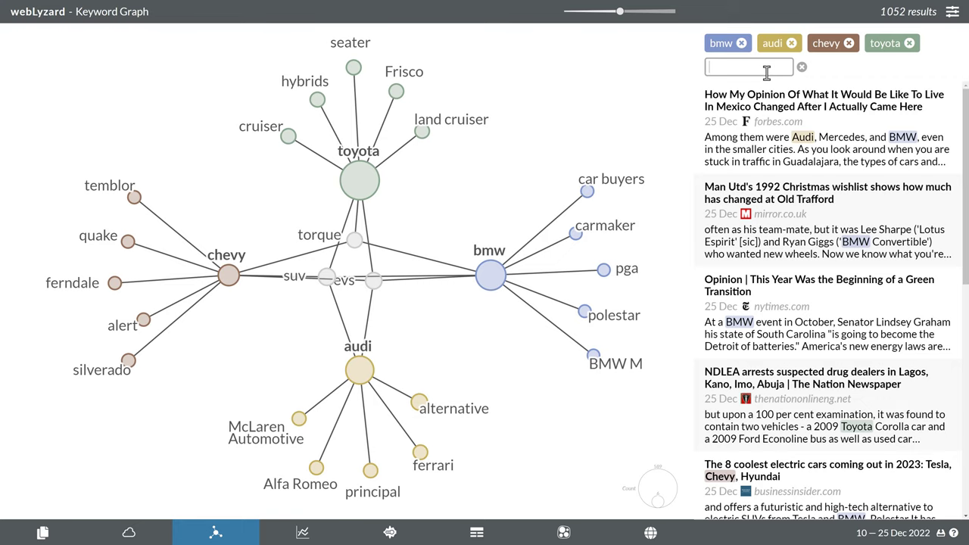
# Step: In the Content Selector, tick Non-Profit and Government as content sources and expand Content Filter
pyautogui.click(953, 13)
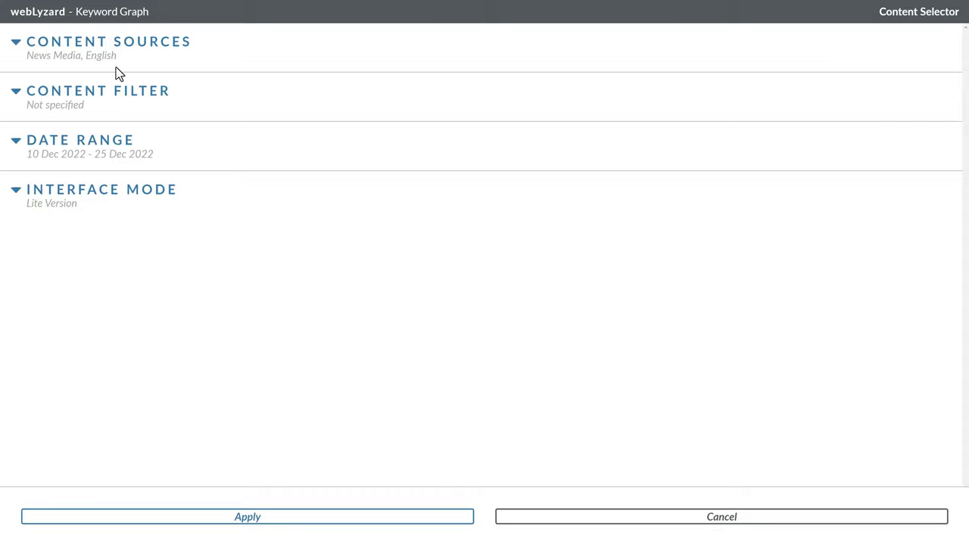
pyautogui.click(58, 45)
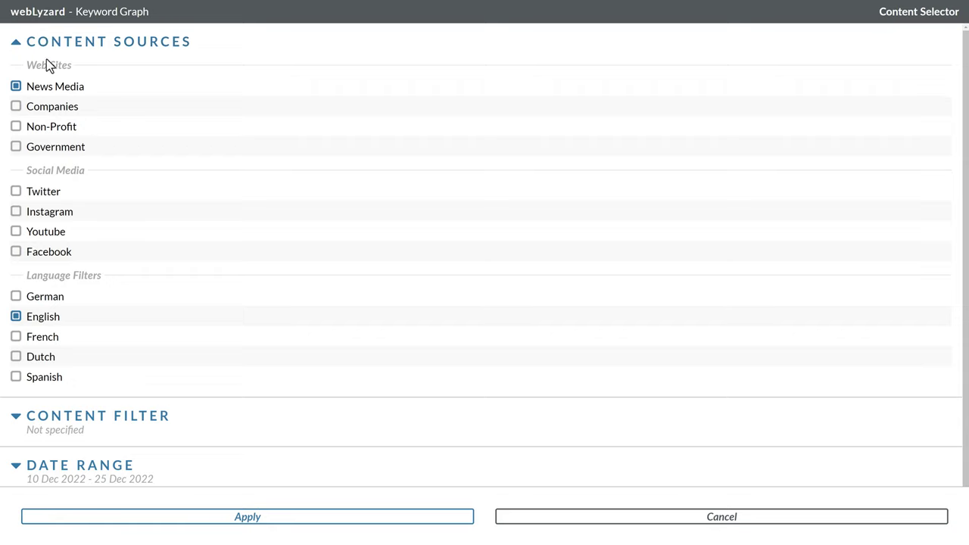
pyautogui.click(16, 128)
pyautogui.click(15, 147)
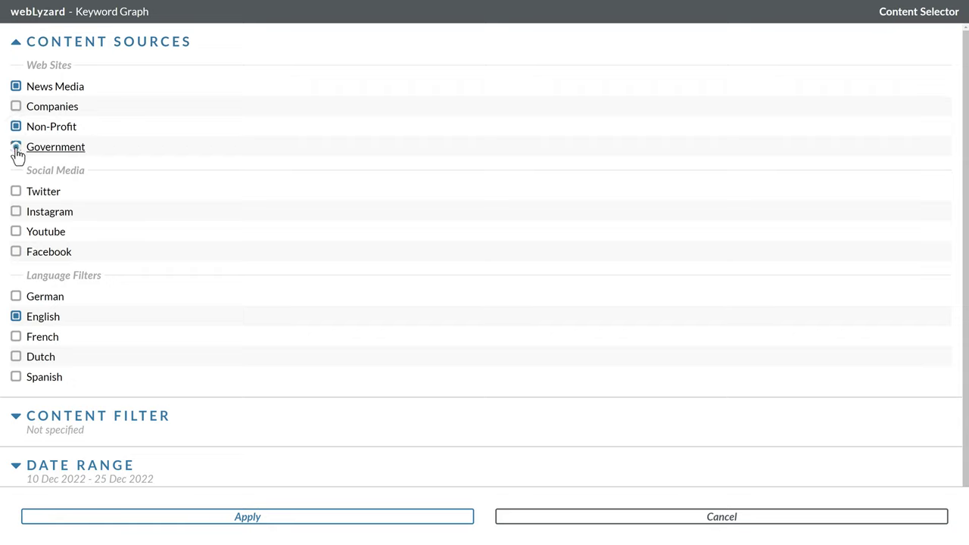
pyautogui.click(48, 47)
pyautogui.click(44, 95)
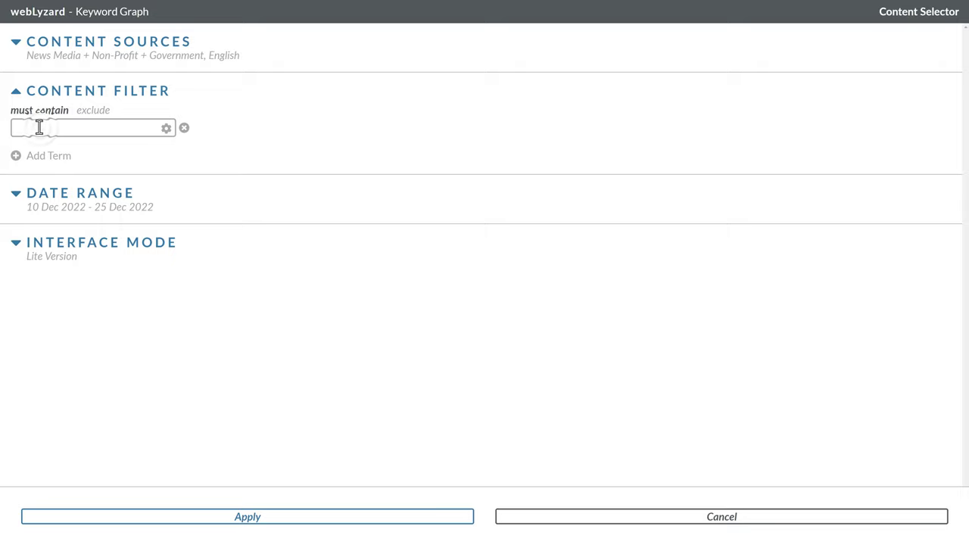
# Step: Add 'mobility' as a must-contain content filter term
pyautogui.click(38, 127)
pyautogui.write('mobility')
pyautogui.press('Return')
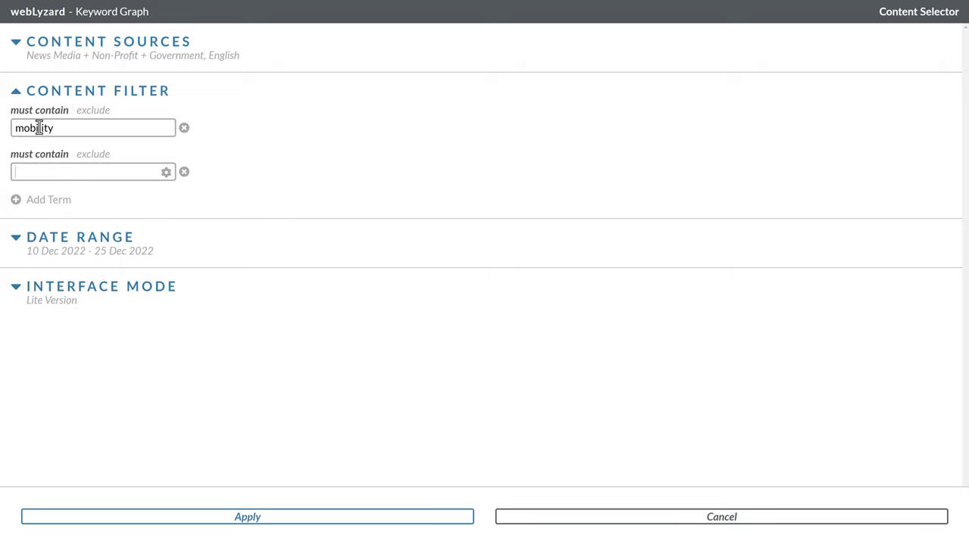
# Step: Move the date range start back to 1 Sep 2022, keeping the 25 Dec 2022 end
pyautogui.click(43, 239)
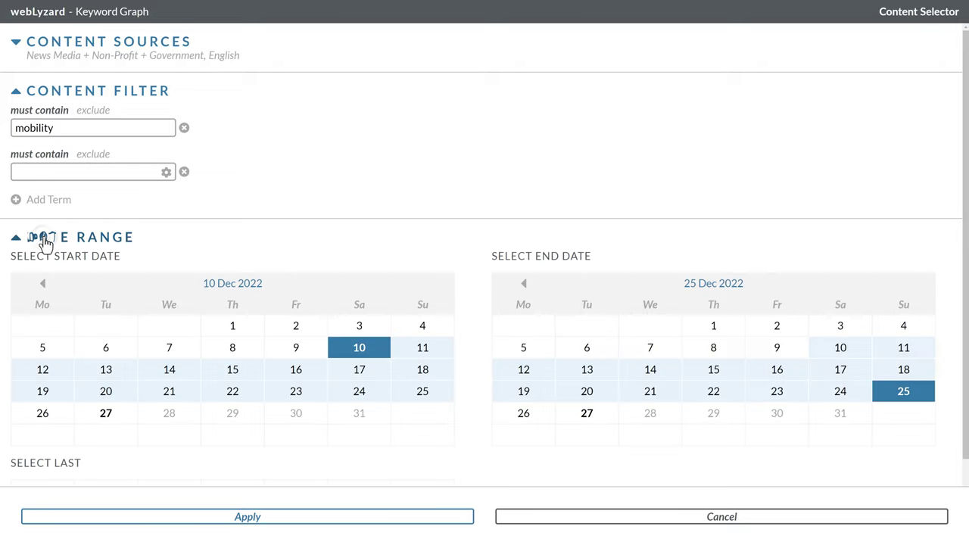
pyautogui.click(42, 285)
pyautogui.click(41, 286)
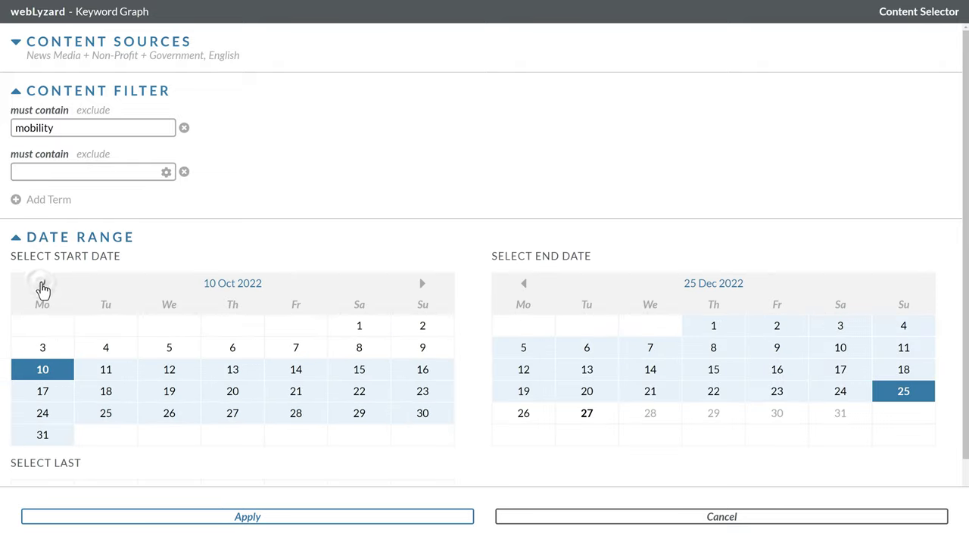
pyautogui.click(42, 286)
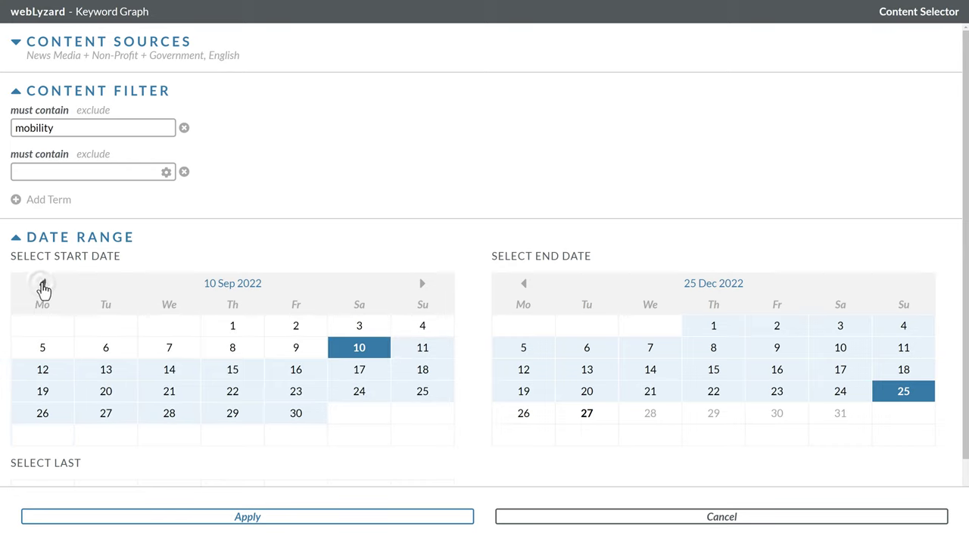
pyautogui.click(220, 326)
pyautogui.scroll(-2, 218, 326)
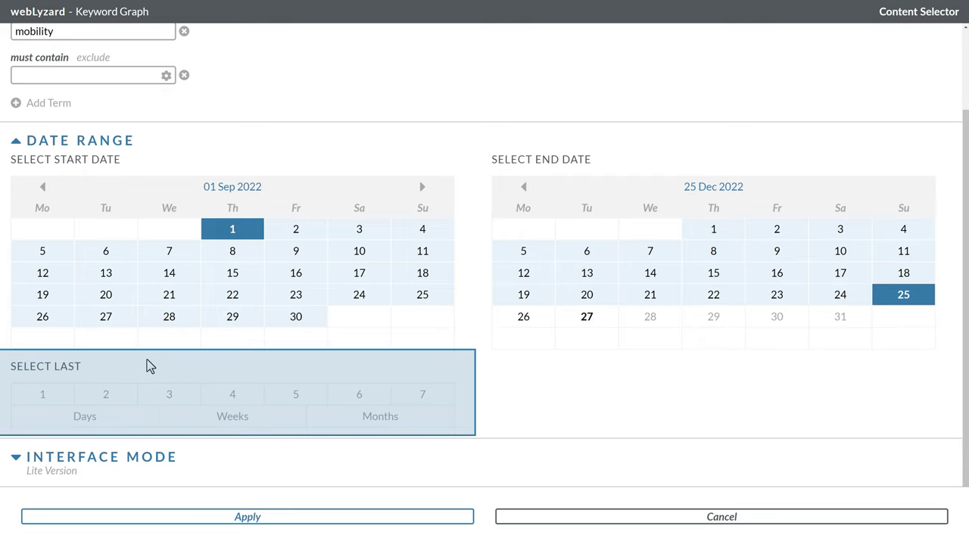
pyautogui.click(91, 458)
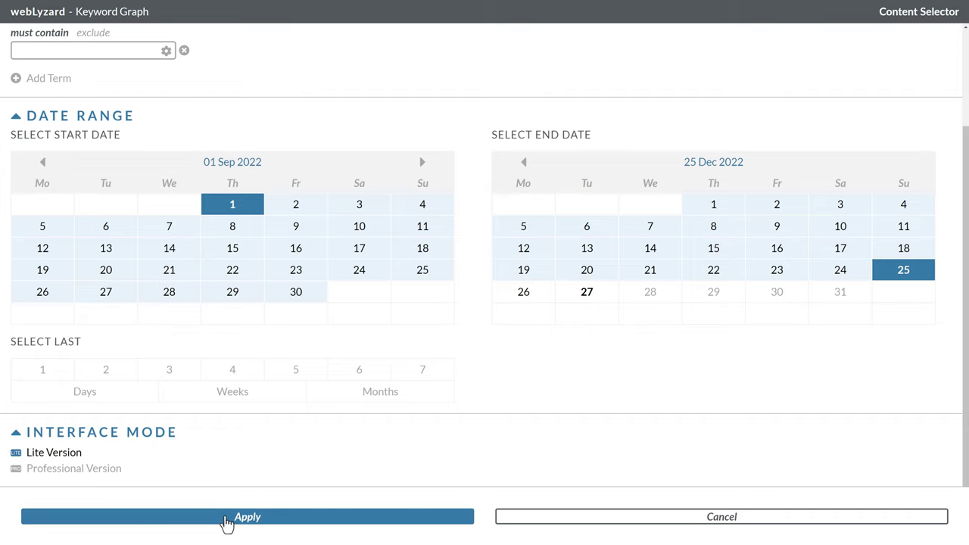
# Step: Apply the Content Selector settings to get 361 mobility results for the four brands
pyautogui.click(247, 517)
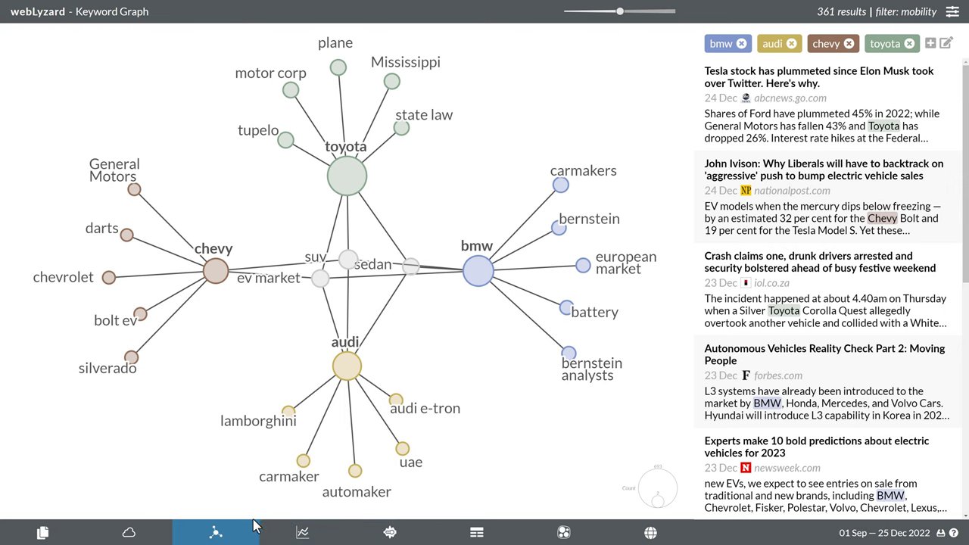
# Step: Switch to the Trend Chart of daily frequency lines for the four brands
pyautogui.click(304, 534)
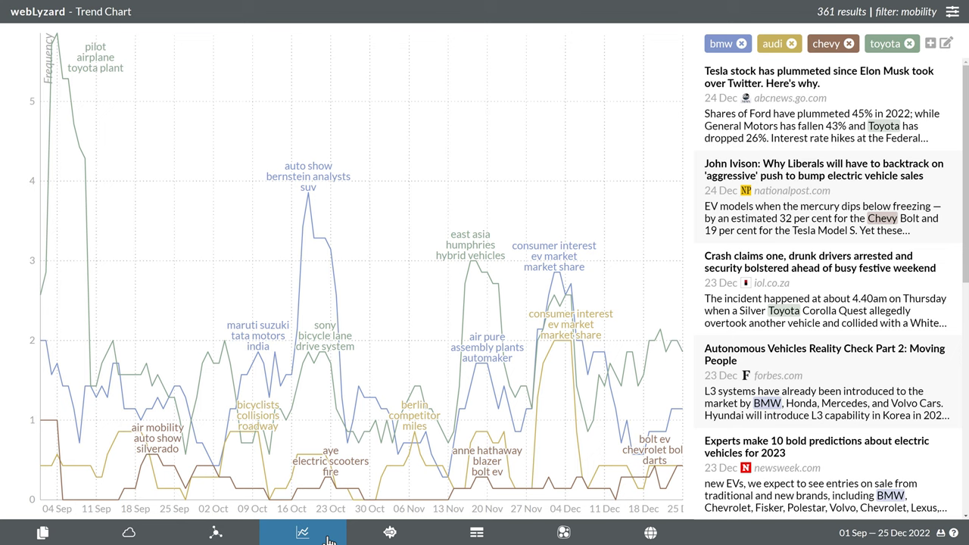
# Step: View the Story Graph, then the Story List of mobility topic clusters
pyautogui.click(390, 533)
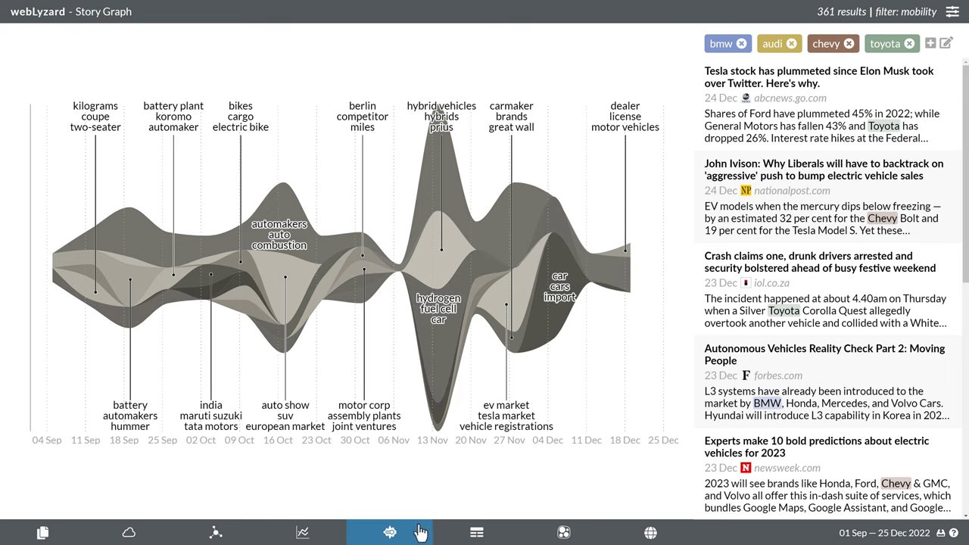
pyautogui.click(476, 533)
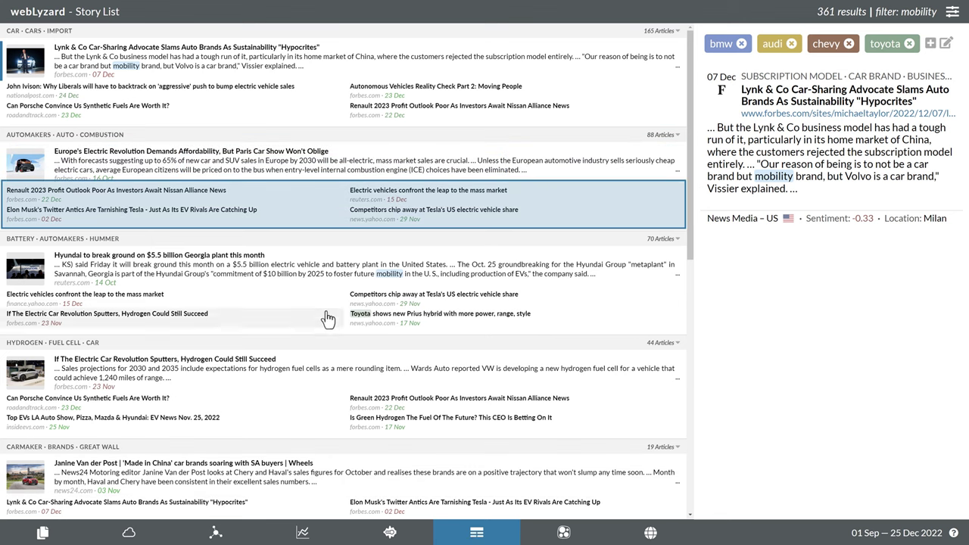
# Step: Preview the Paris Car Show and mass-market EV stories, then focus the Cluster Map on BMW's hydrogen iX5 article
pyautogui.click(286, 165)
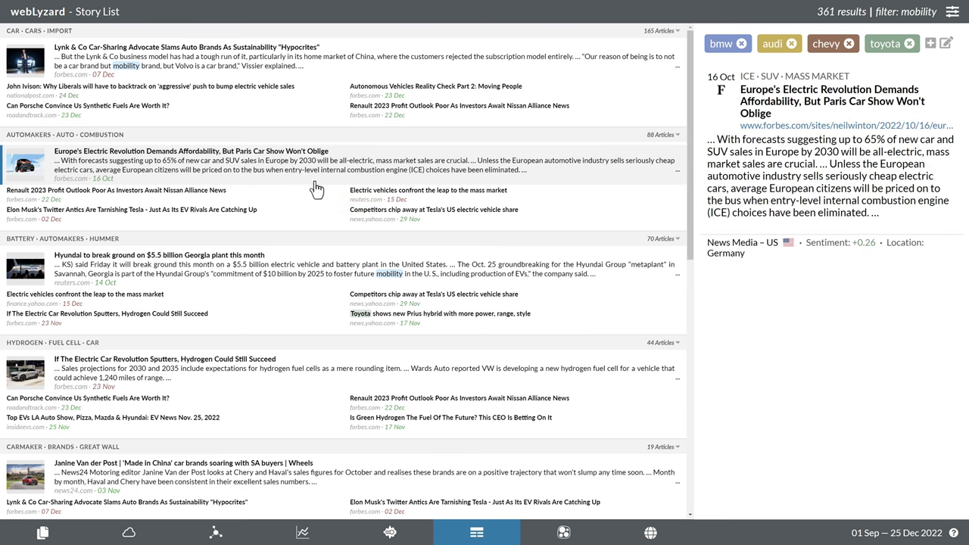
pyautogui.click(437, 198)
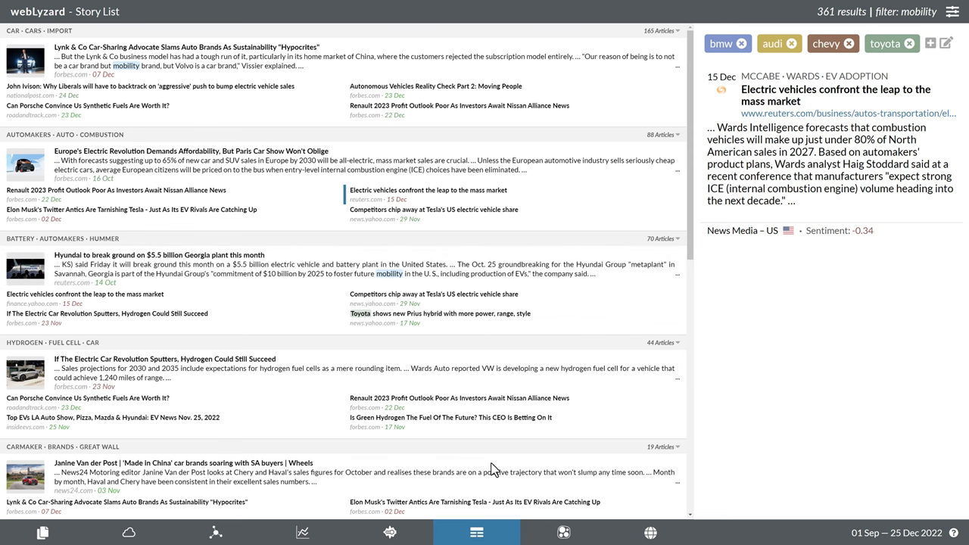
pyautogui.click(560, 534)
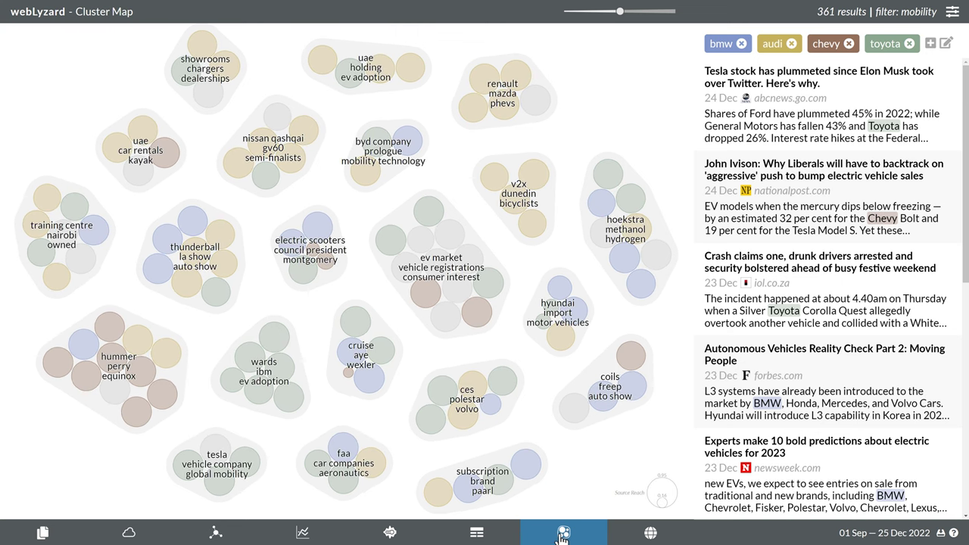
pyautogui.click(648, 292)
pyautogui.click(604, 236)
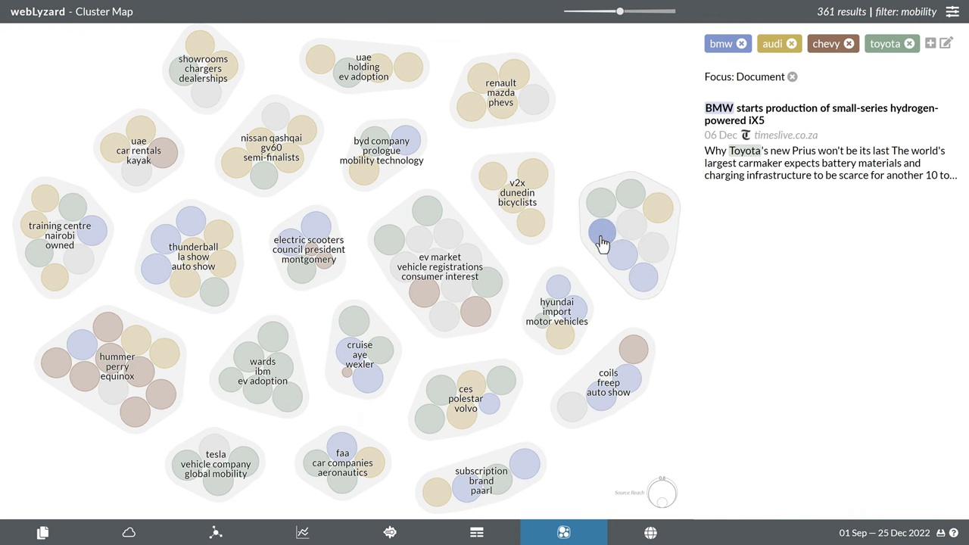
# Step: Show the Geographic Map zoomed into Europe and focus the results on Munich
pyautogui.click(646, 536)
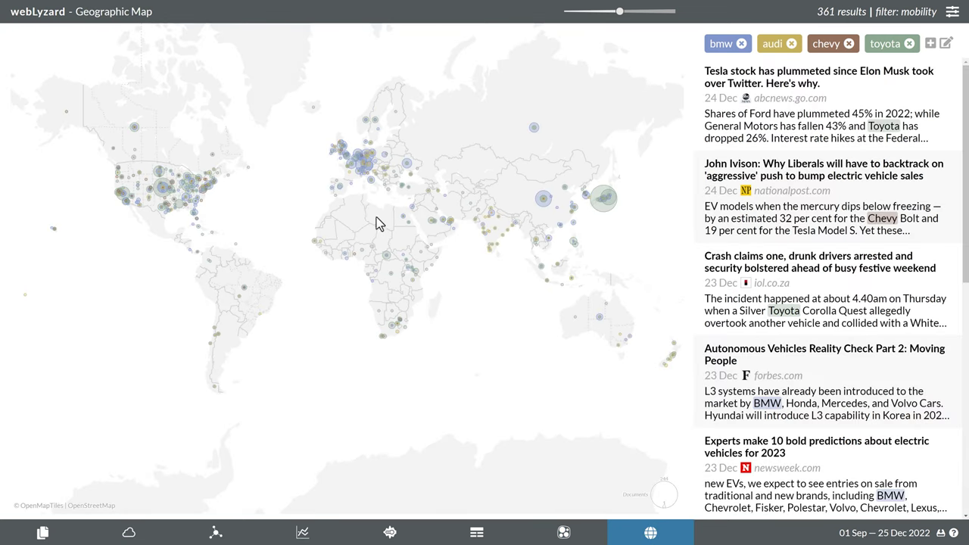
pyautogui.moveTo(372, 212); pyautogui.dragTo(406, 289)
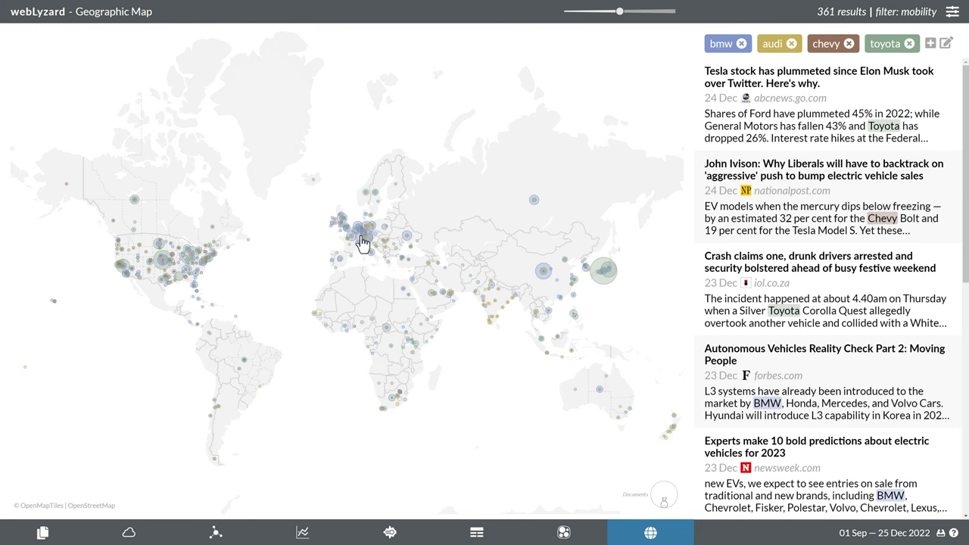
pyautogui.scroll(3, 364, 240)
pyautogui.scroll(5, 364, 241)
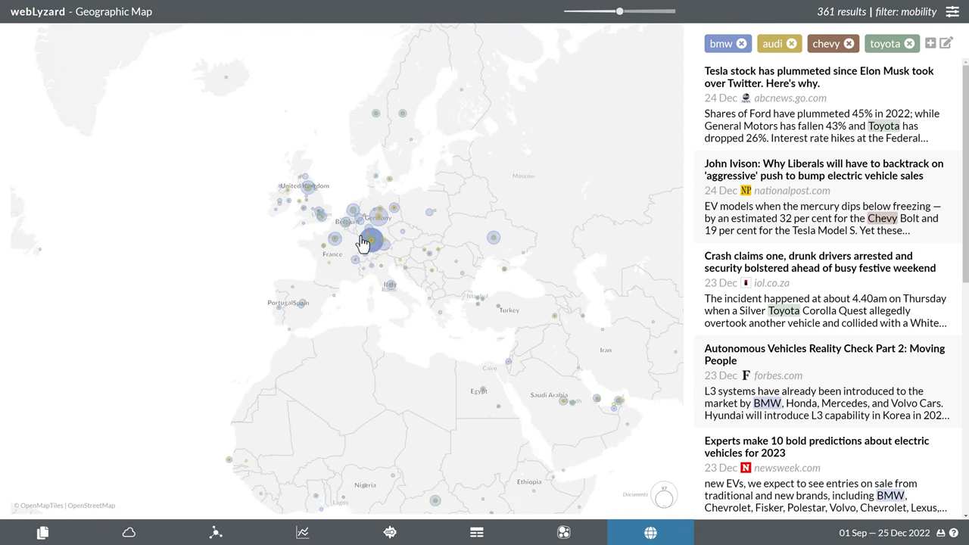
pyautogui.scroll(1, 359, 242)
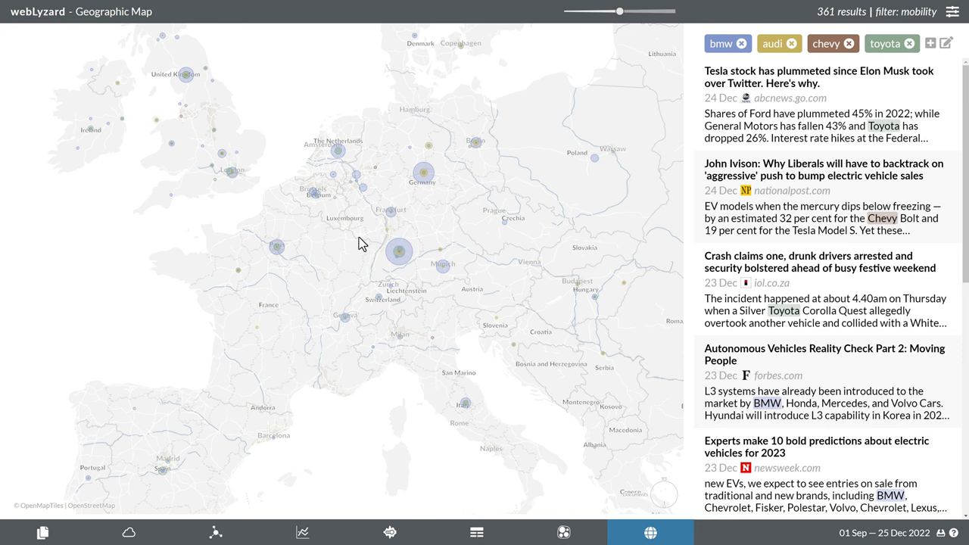
pyautogui.click(443, 268)
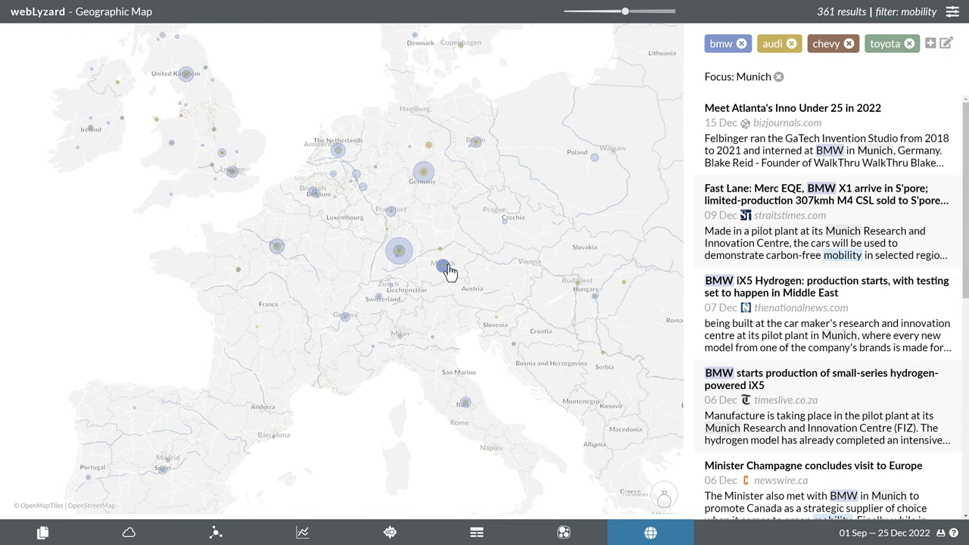
# Step: Remove the Munich focus and the bmw, audi, chevy and toyota filters
pyautogui.click(778, 78)
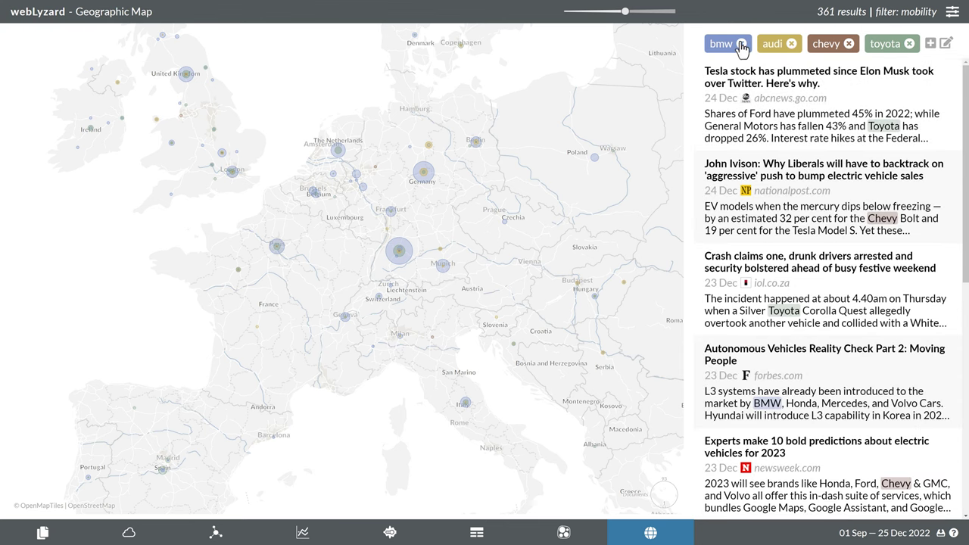
pyautogui.click(741, 44)
pyautogui.click(742, 44)
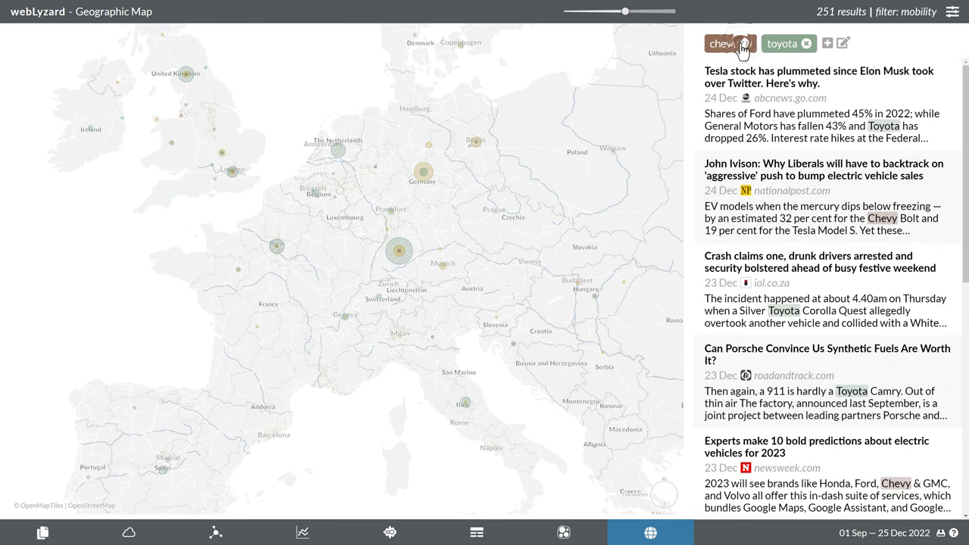
pyautogui.click(743, 44)
pyautogui.click(746, 44)
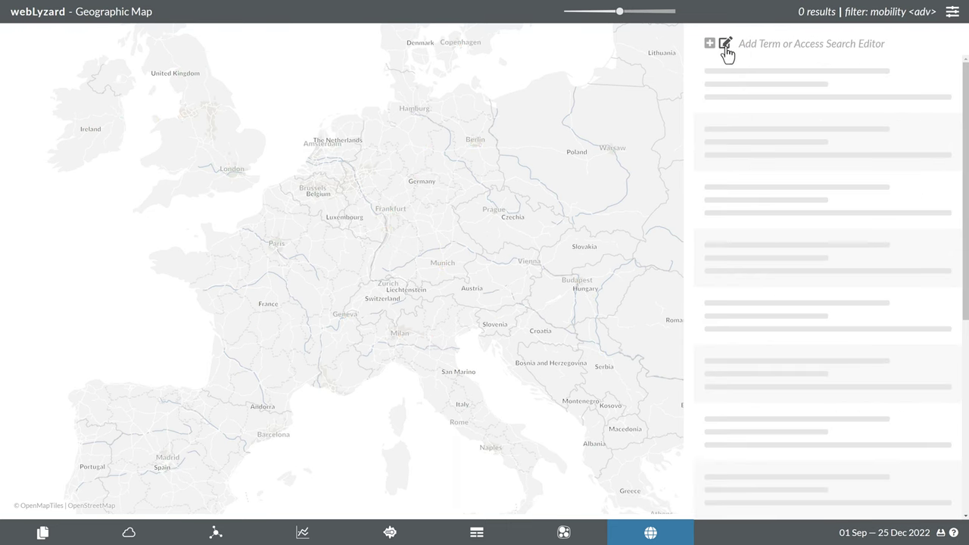
# Step: In the Search Editor, select Positive, Negative and Neutral under Metadata > Sentiment
pyautogui.click(725, 45)
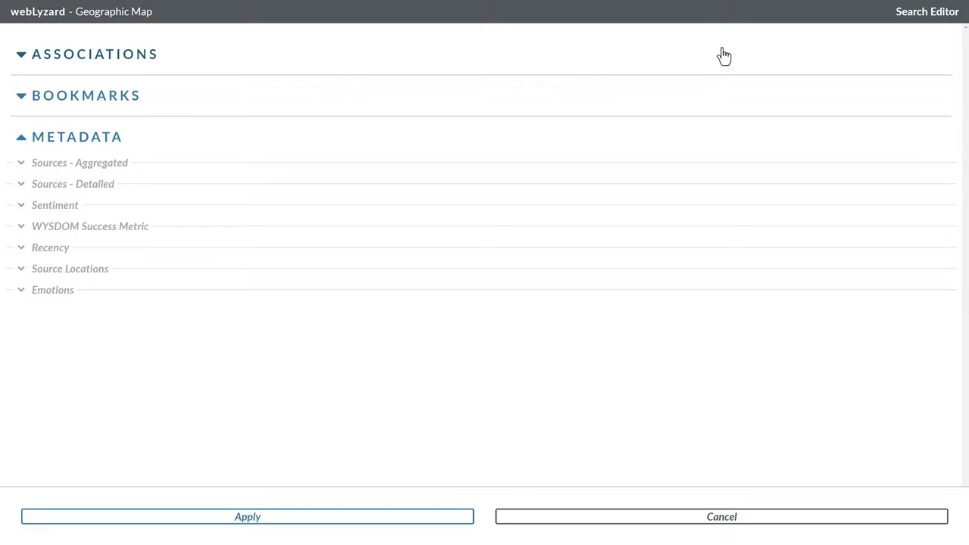
pyautogui.click(36, 214)
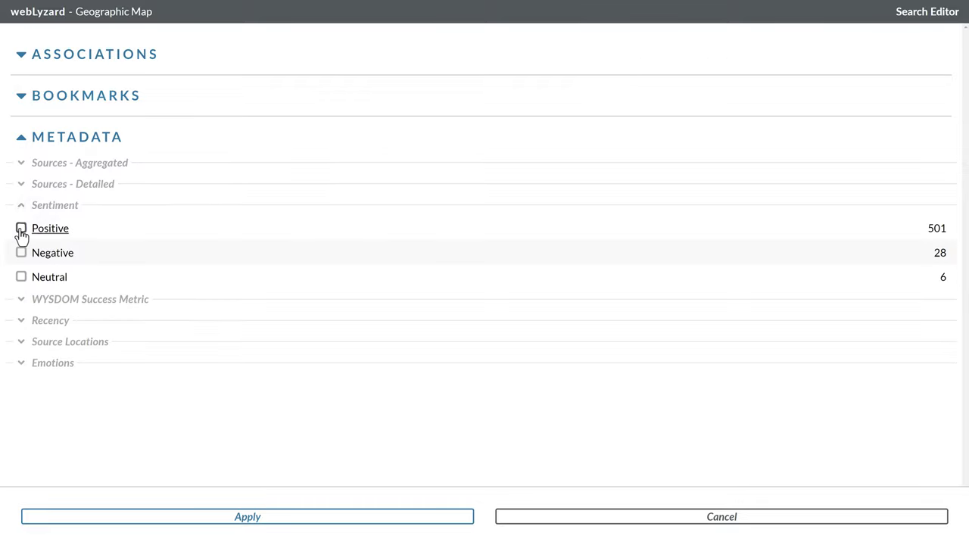
pyautogui.click(21, 231)
pyautogui.click(21, 255)
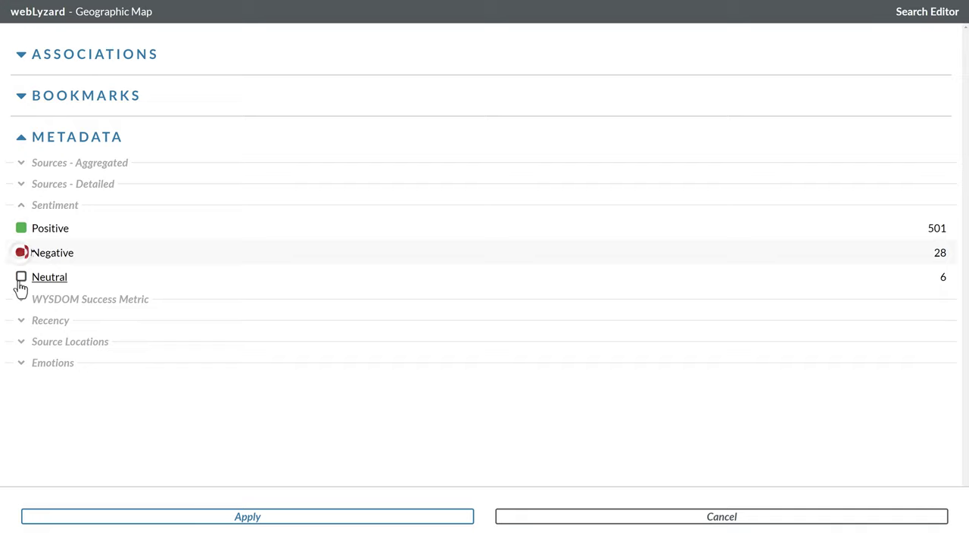
pyautogui.click(22, 278)
# Step: Apply the Positive, Negative and Neutral criteria (535 results) and view them as a Tag Cloud
pyautogui.click(267, 519)
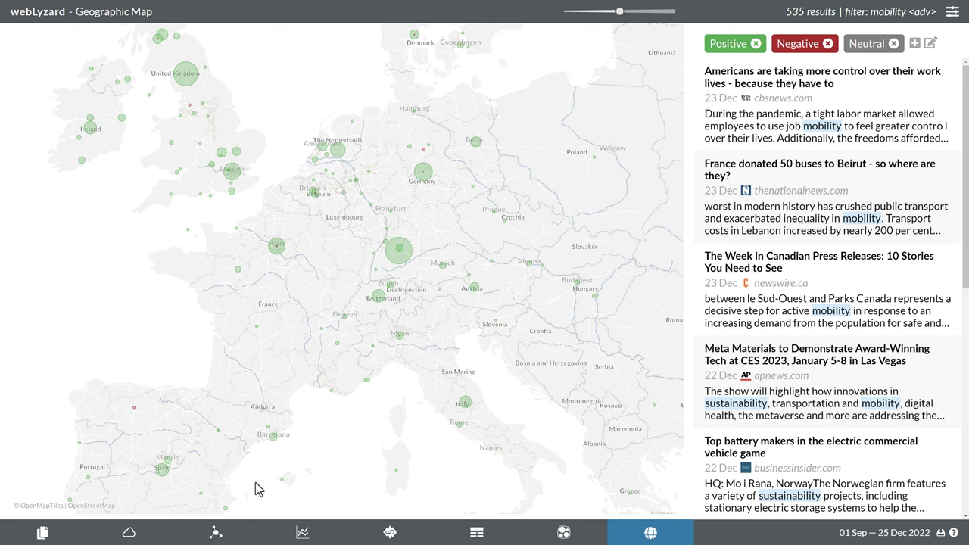
pyautogui.click(129, 531)
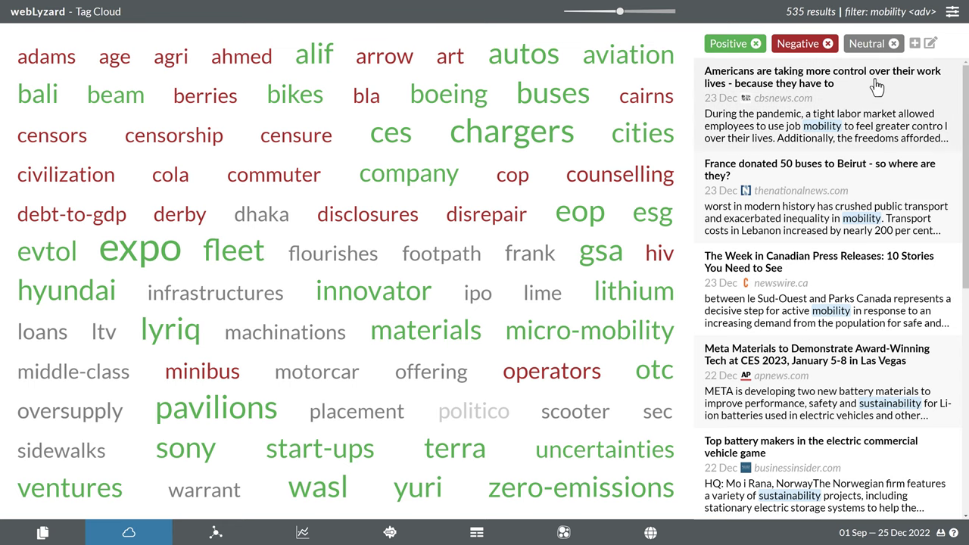
pyautogui.click(797, 46)
# Step: Expand Source Locations and clear the Positive, Negative and Neutral sentiment filters
pyautogui.click(41, 165)
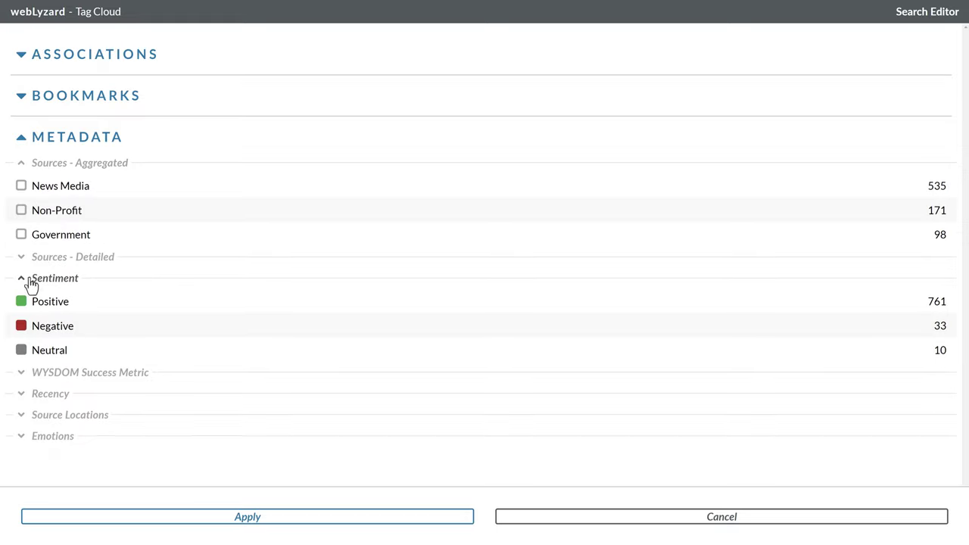
pyautogui.click(47, 413)
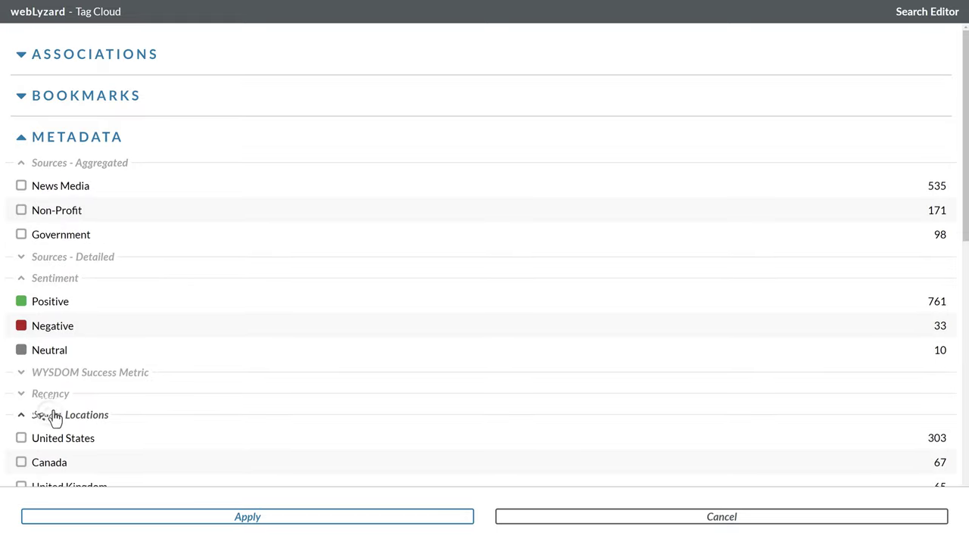
pyautogui.scroll(-1, 55, 408)
pyautogui.scroll(-1, 54, 399)
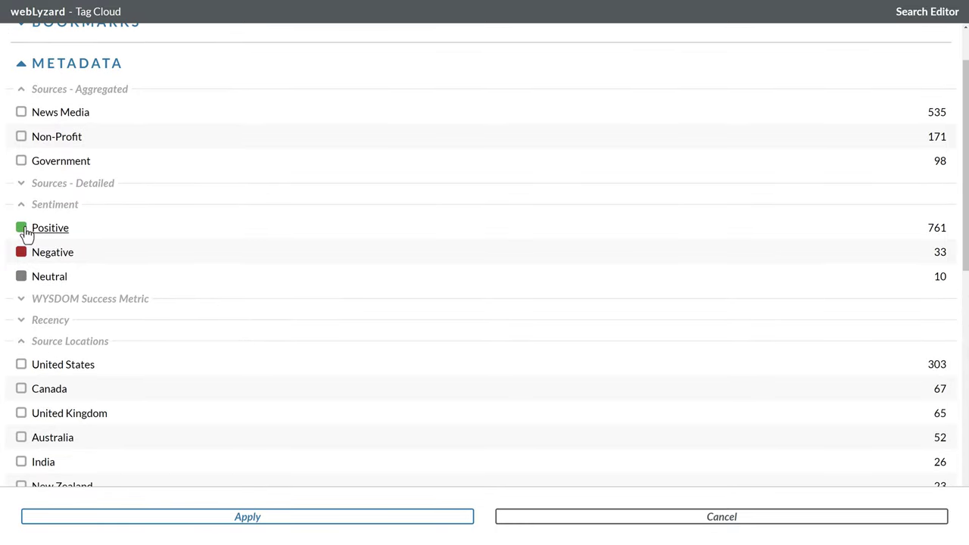
pyautogui.click(21, 228)
pyautogui.click(22, 254)
pyautogui.click(21, 278)
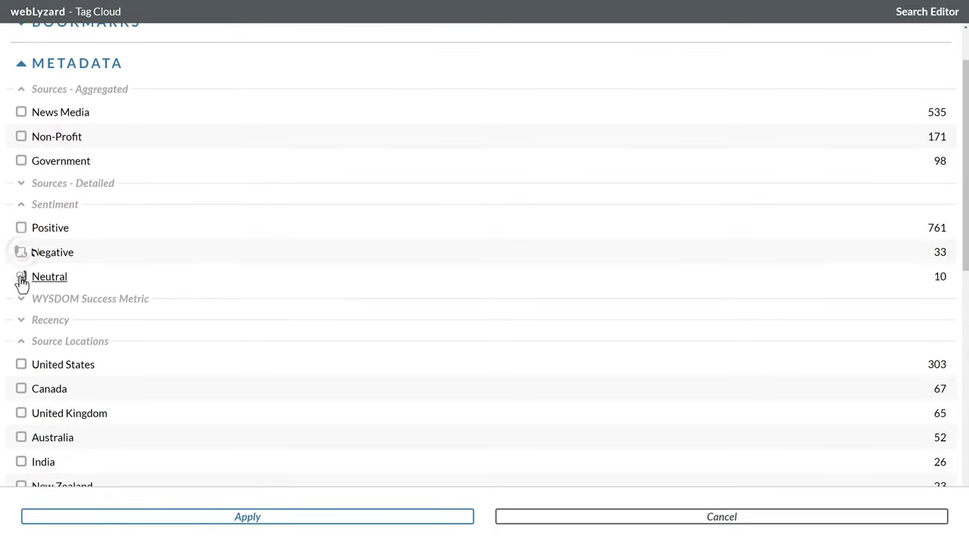
# Step: Filter by source locations United States, Canada and Ireland and apply, giving 389 results
pyautogui.click(21, 365)
pyautogui.click(22, 389)
pyautogui.scroll(-3, 121, 424)
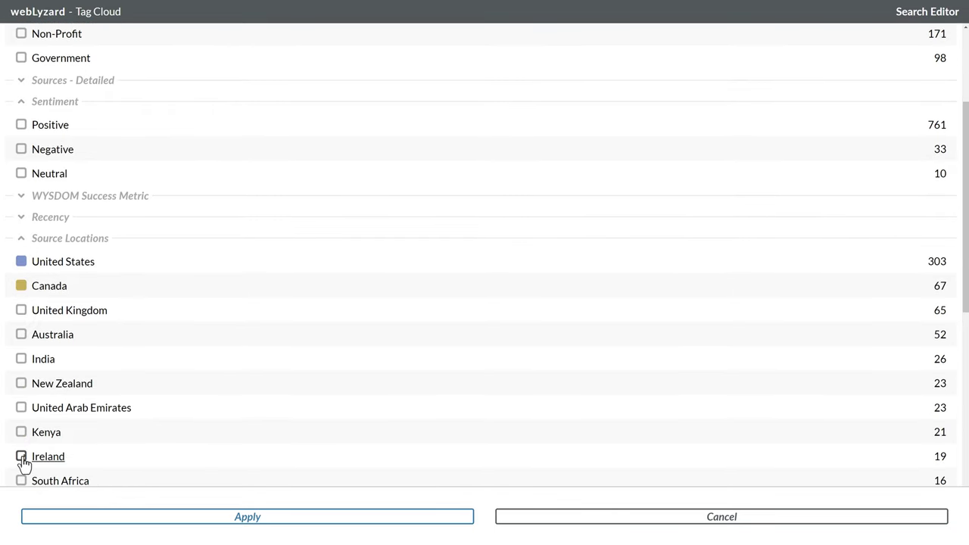
pyautogui.click(21, 457)
pyautogui.click(234, 524)
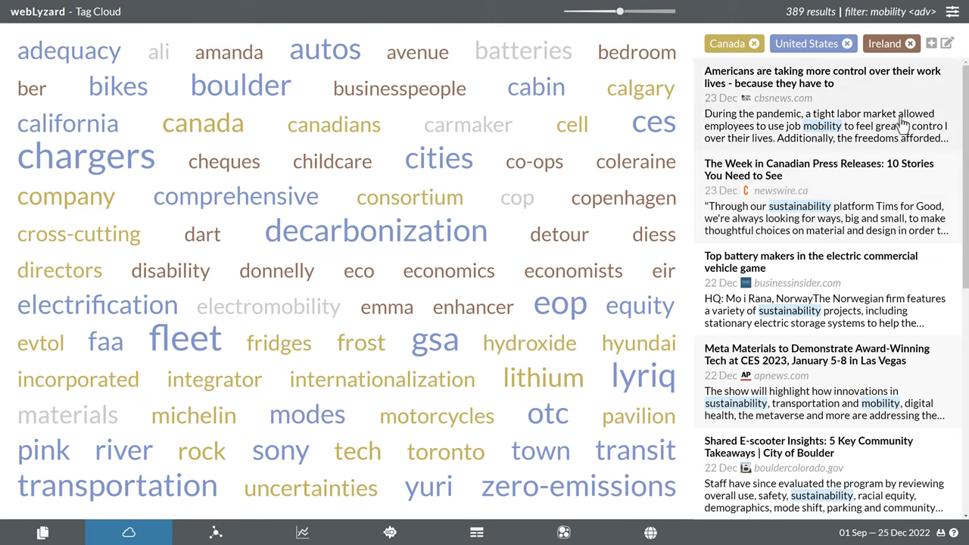
# Step: In the Search Editor, remove the Ireland and United States location filters
pyautogui.click(946, 47)
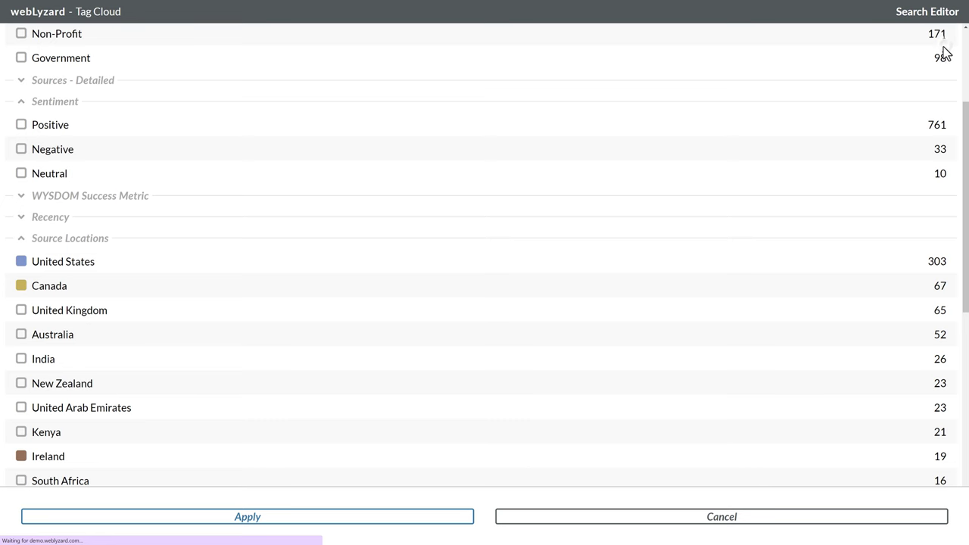
pyautogui.click(21, 457)
pyautogui.click(21, 262)
pyautogui.scroll(3, 56, 261)
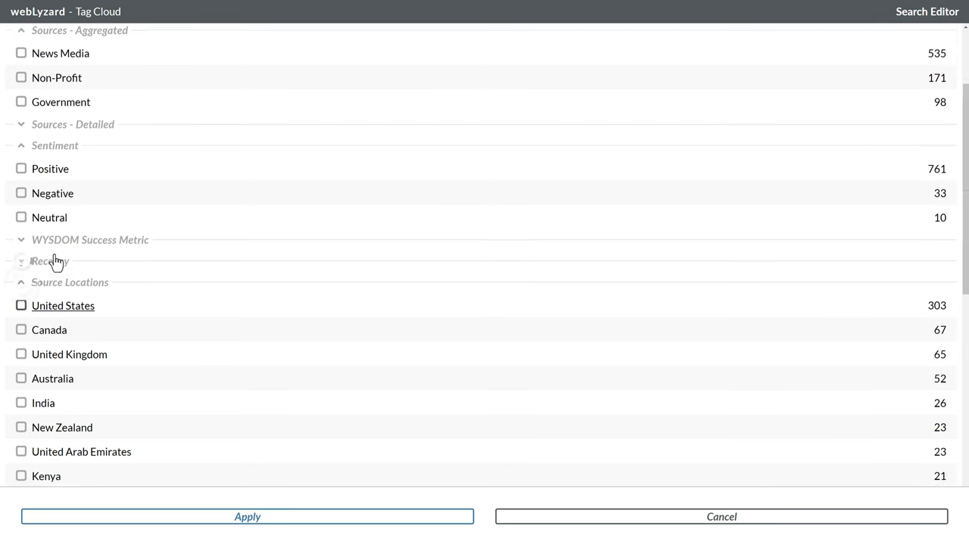
# Step: Filter by associations expo, smart cities, climate action and mobility technology and apply
pyautogui.click(49, 60)
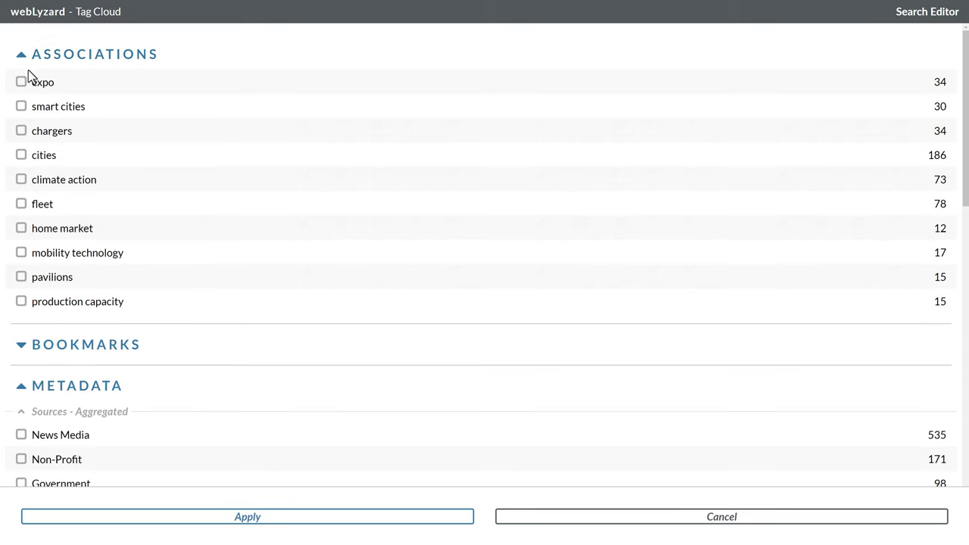
pyautogui.click(21, 81)
pyautogui.click(21, 108)
pyautogui.click(22, 180)
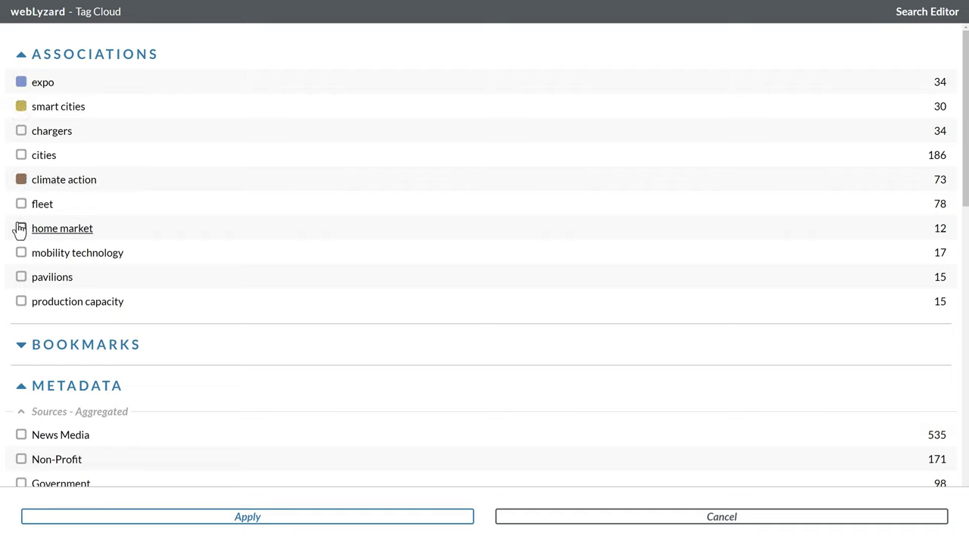
pyautogui.click(21, 253)
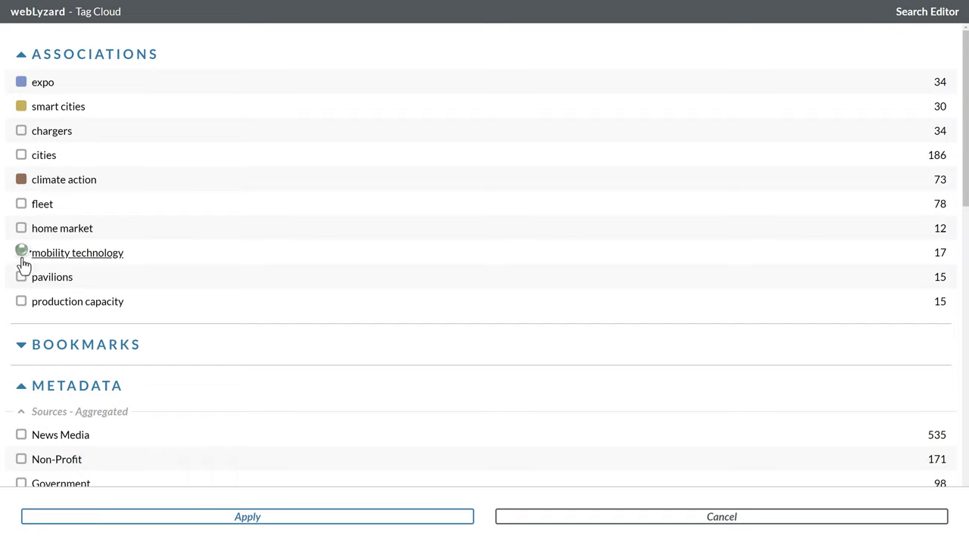
pyautogui.click(241, 513)
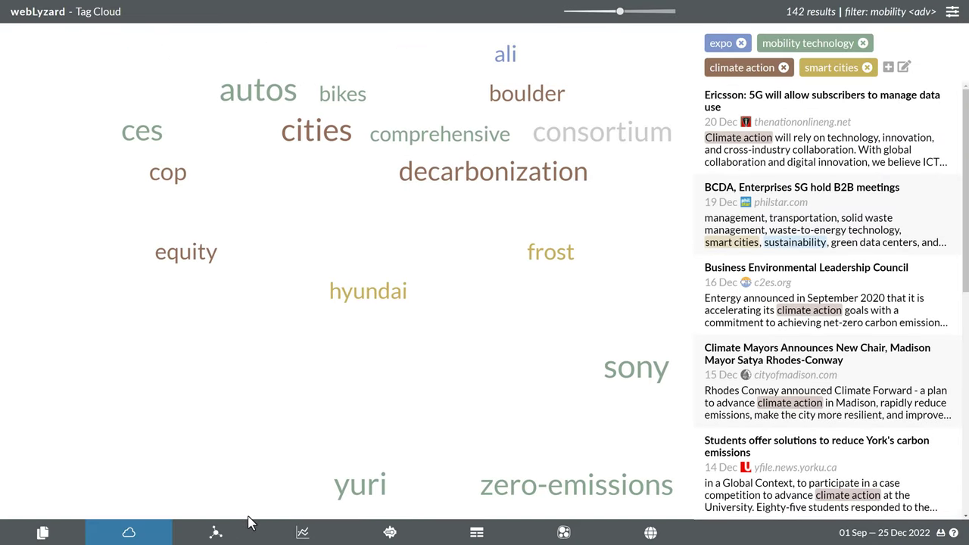